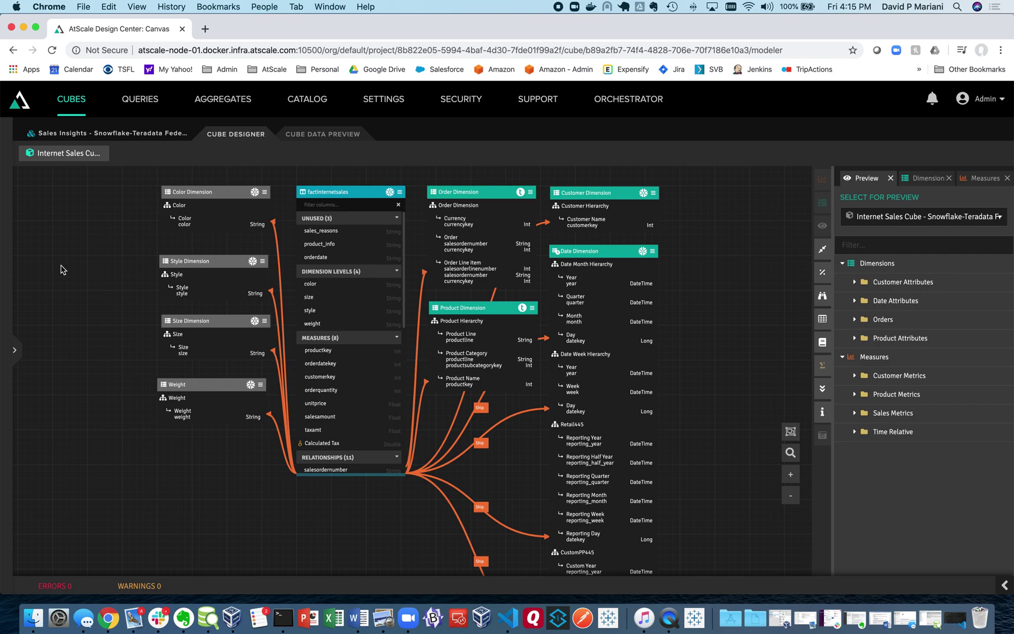
Step: From the cube diagram, open Customer Dimension and then its linked Geography Dimension model
scroll(716, 319, up, 3)
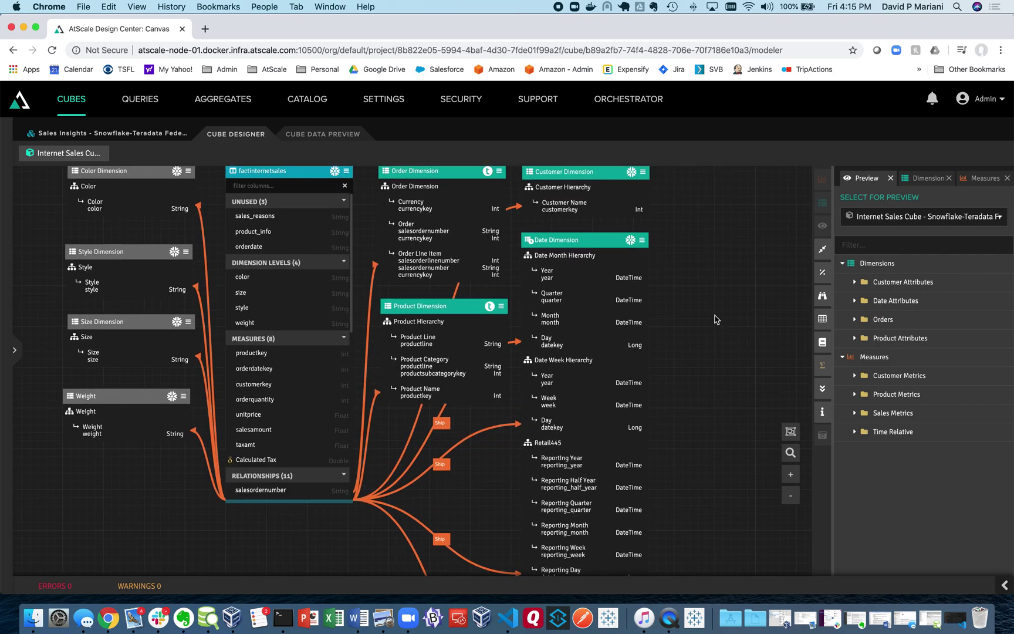
scroll(715, 328, up, 3)
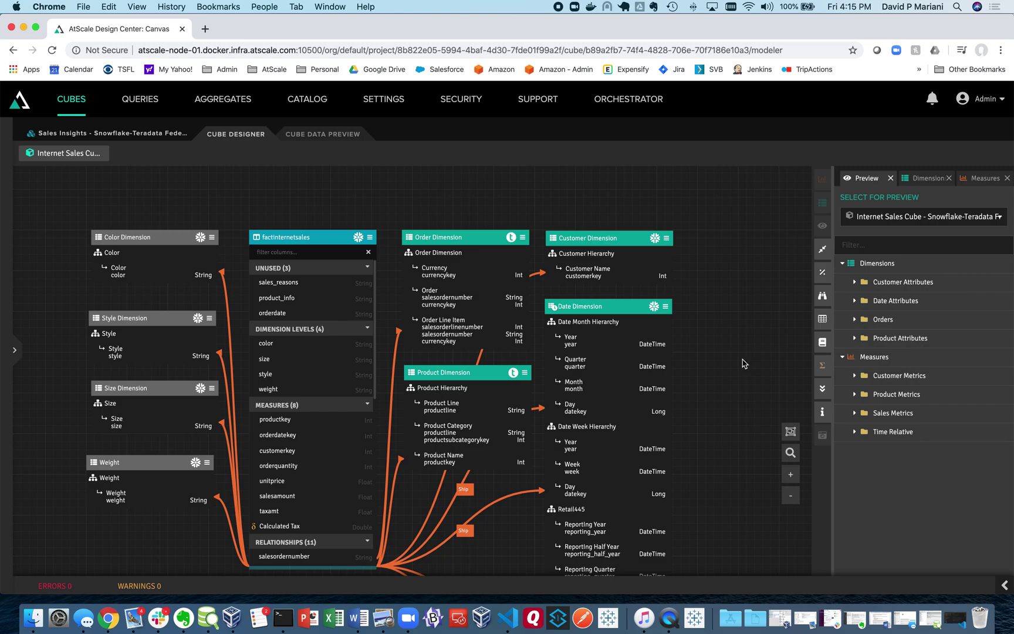
scroll(744, 364, down, 1)
scroll(744, 364, up, 1)
drag(740, 360, 746, 304)
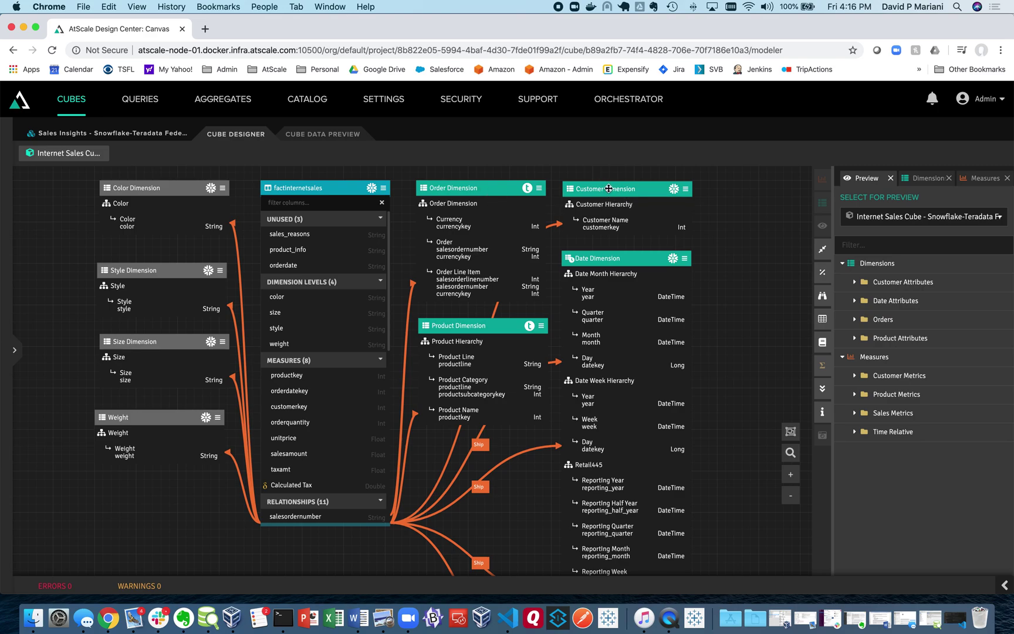
double_click(610, 188)
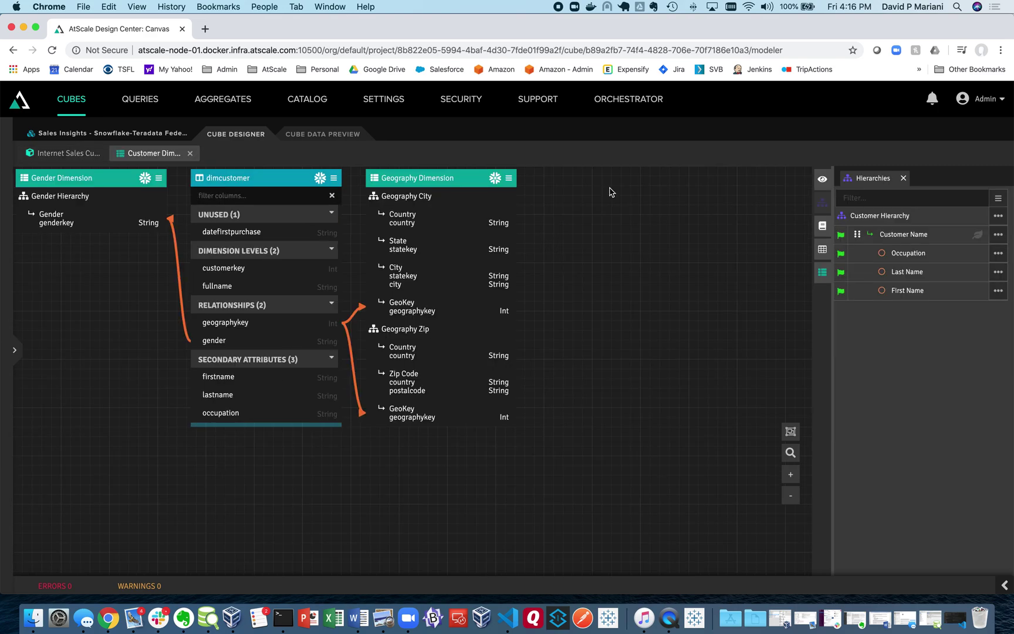
click(441, 179)
double_click(440, 179)
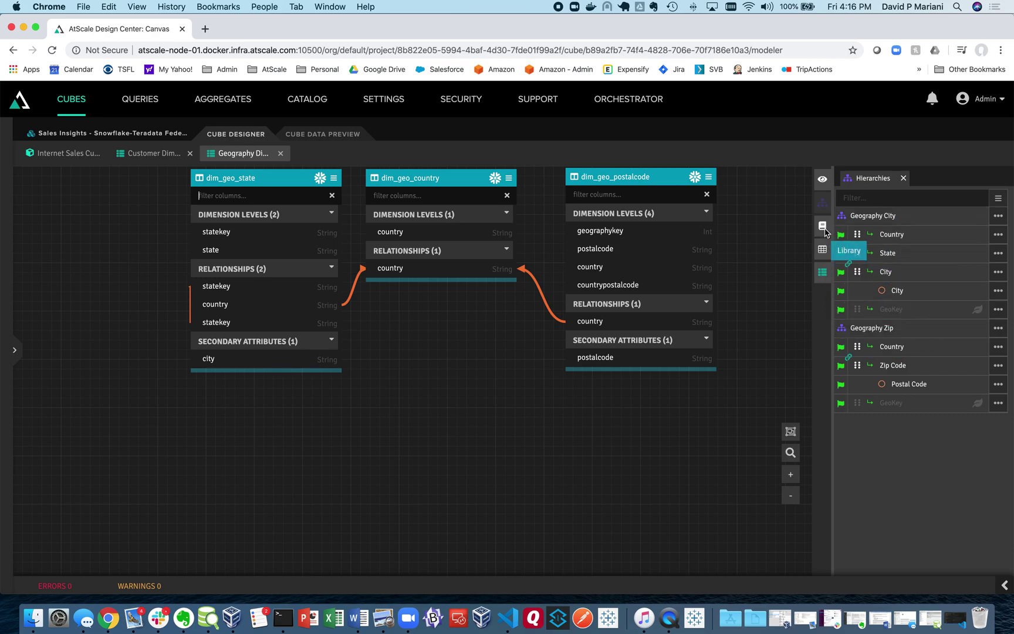
Step: Add Customer Dimension Security to the Geography canvas and link dim_geo_country's country to its COUNTRY level
click(823, 226)
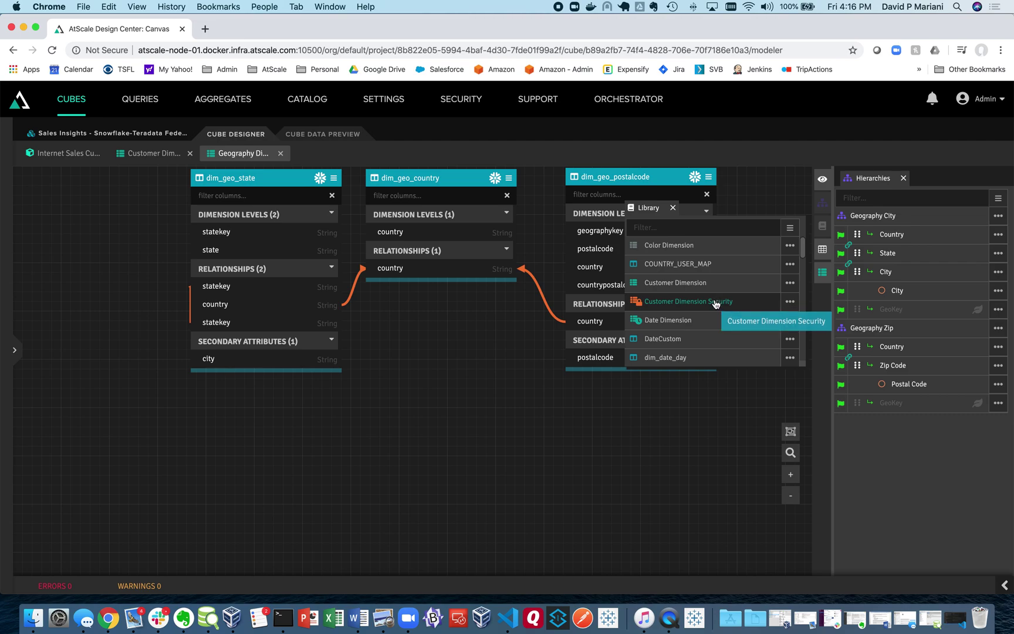
drag(716, 303, 426, 387)
click(673, 208)
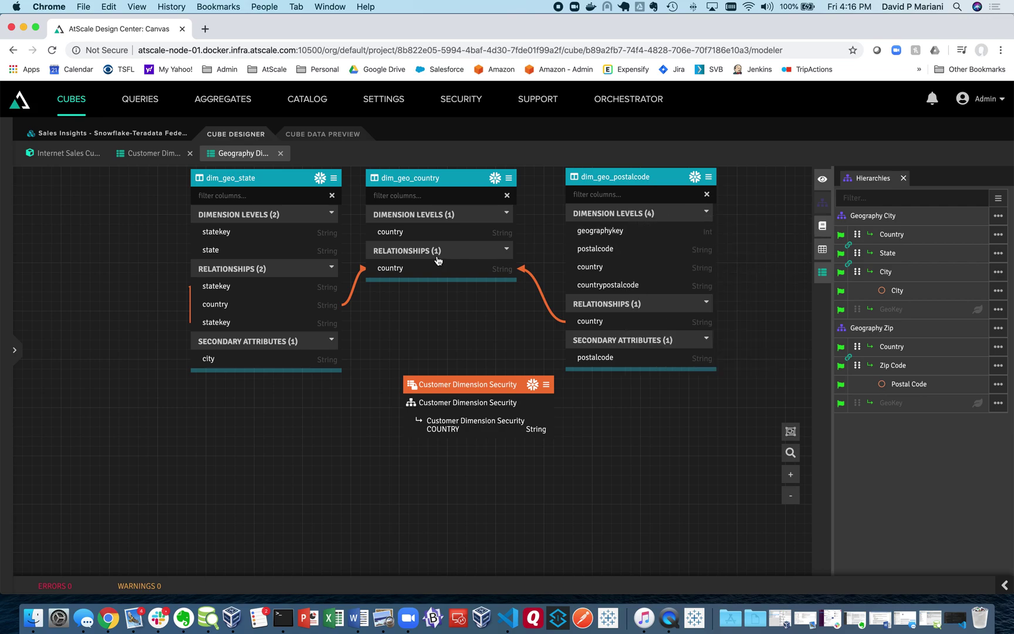
drag(397, 232, 531, 431)
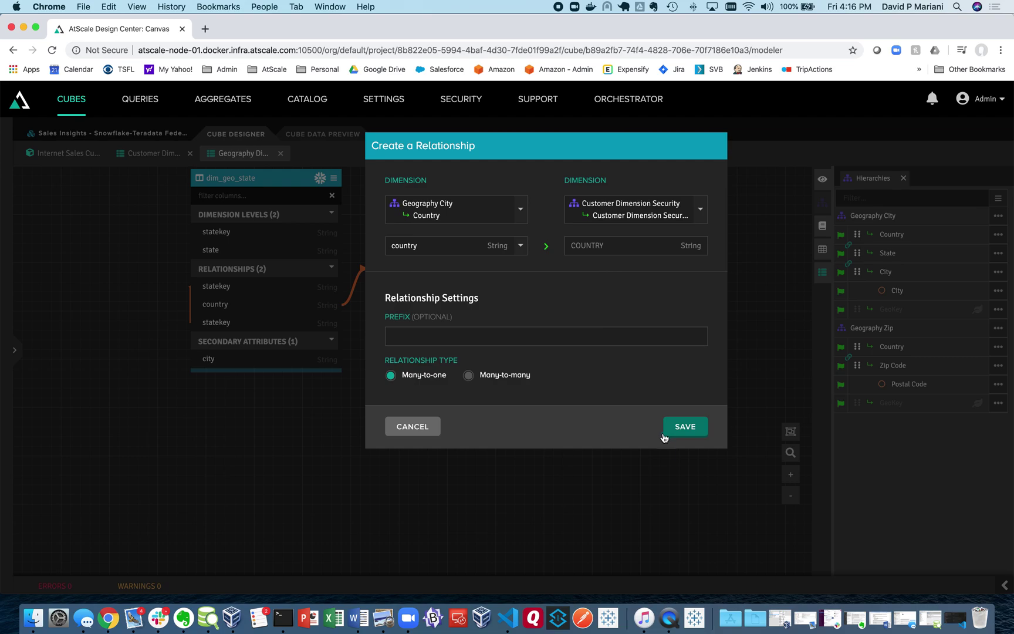
click(666, 432)
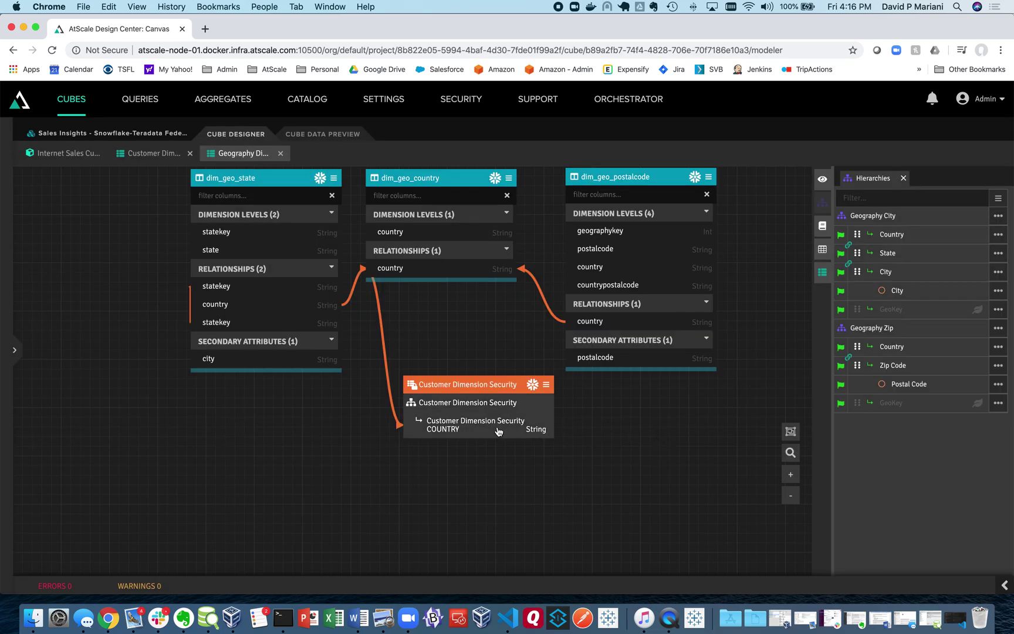
click(547, 386)
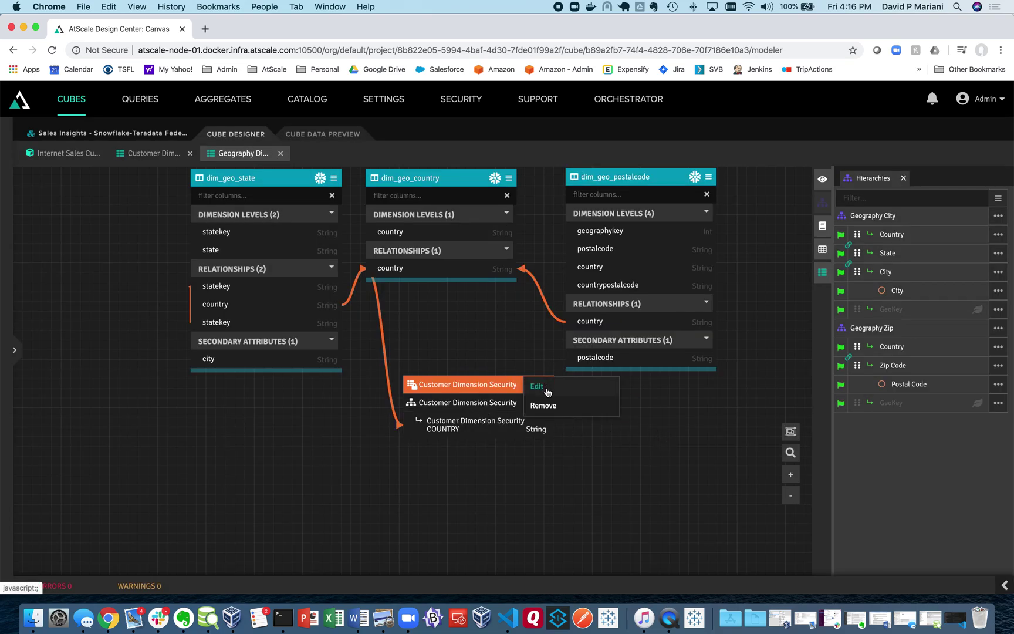
click(546, 391)
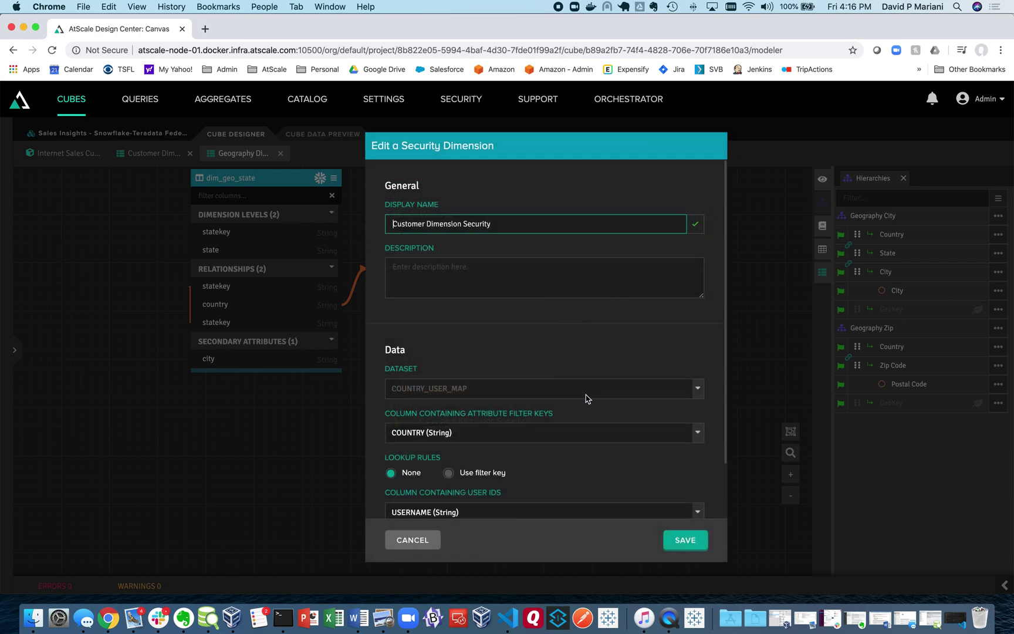
scroll(578, 392, down, 2)
scroll(572, 387, down, 1)
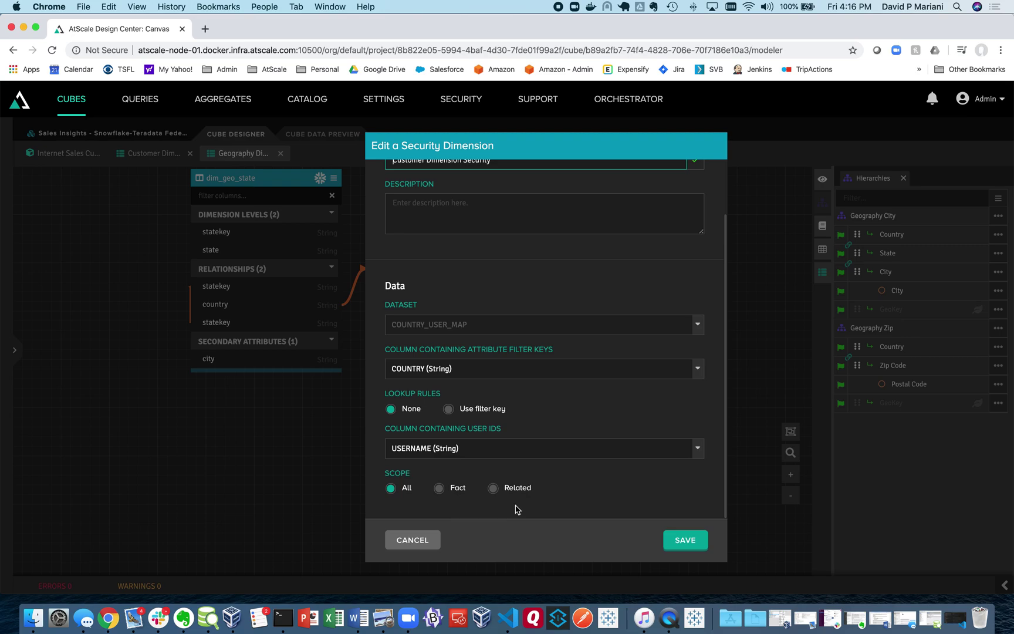
click(419, 541)
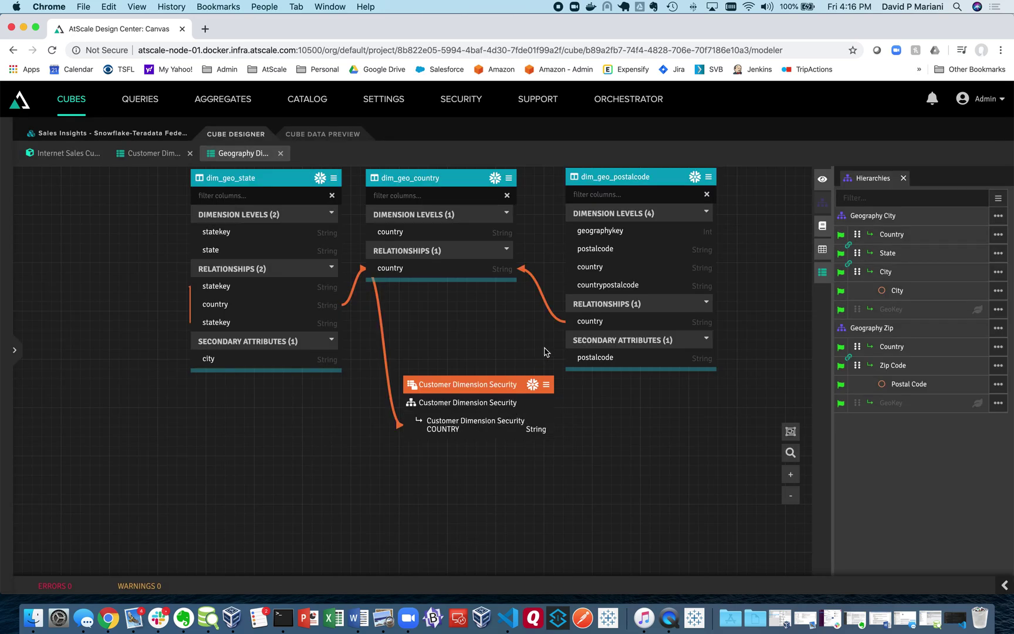
double_click(490, 385)
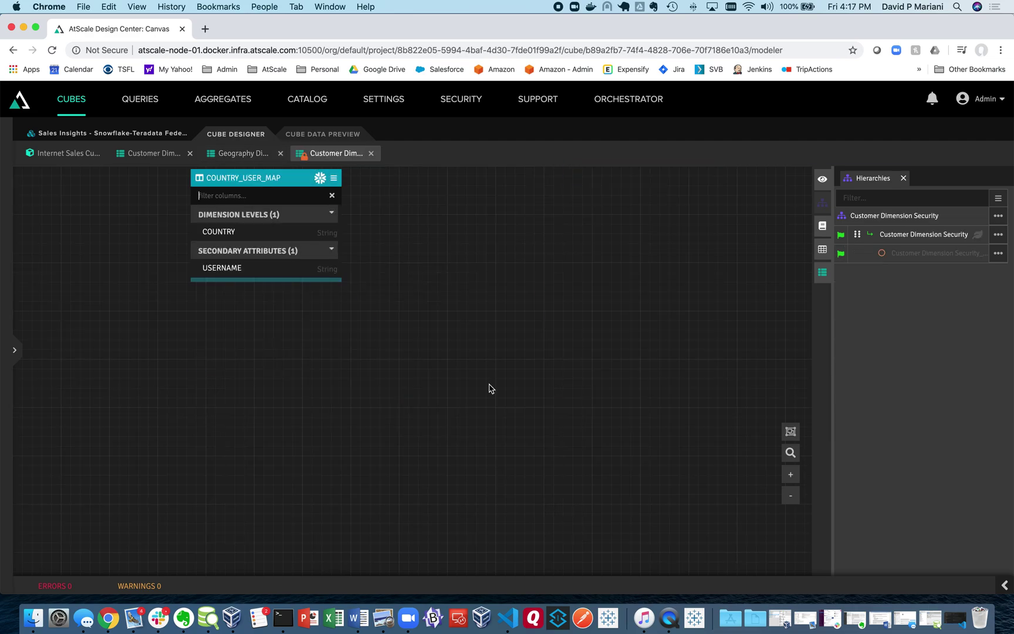
click(334, 179)
click(351, 195)
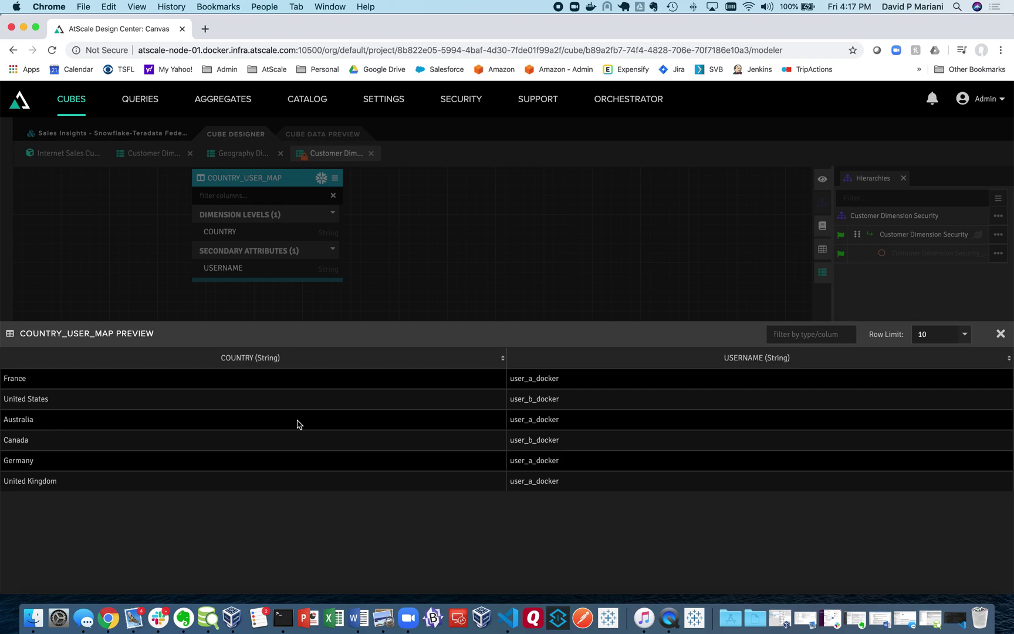
click(1001, 335)
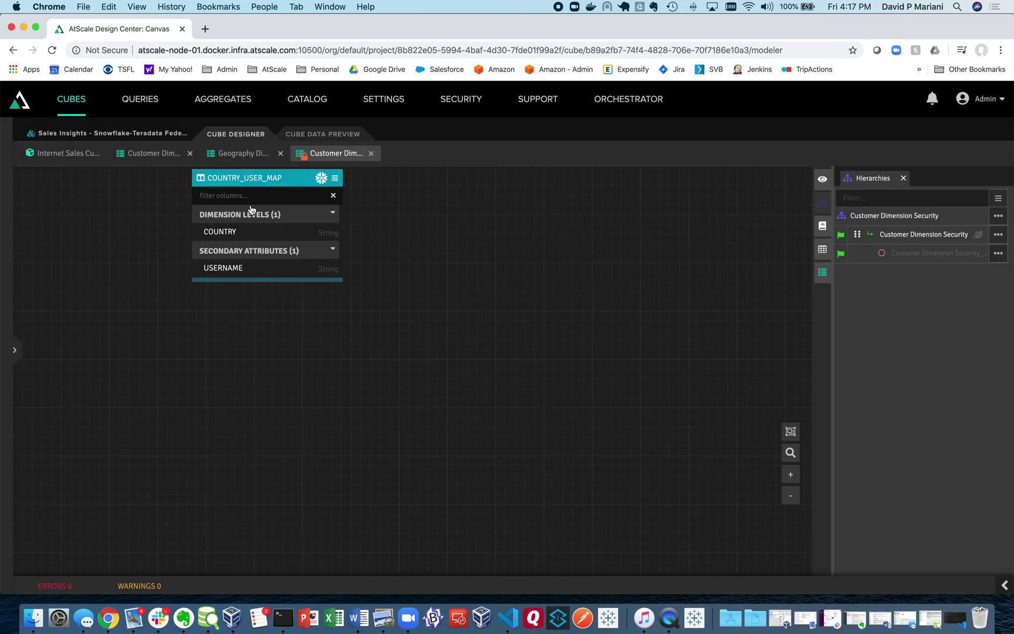
click(248, 159)
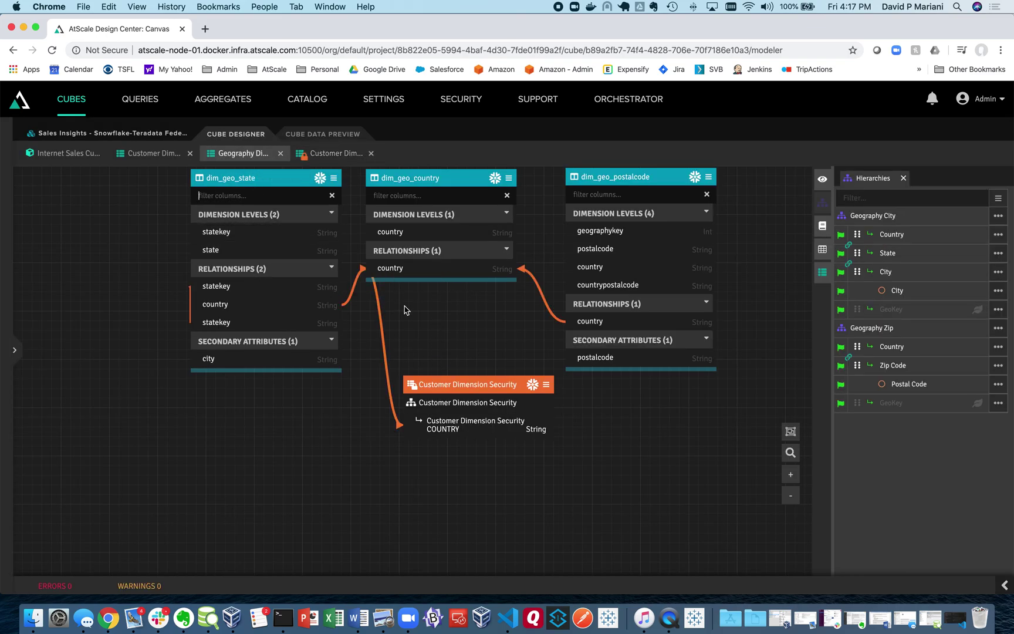
Step: Publish Sales Insights - Snowflake-Teradata Federated with an overridden query name ending Federated1
click(82, 133)
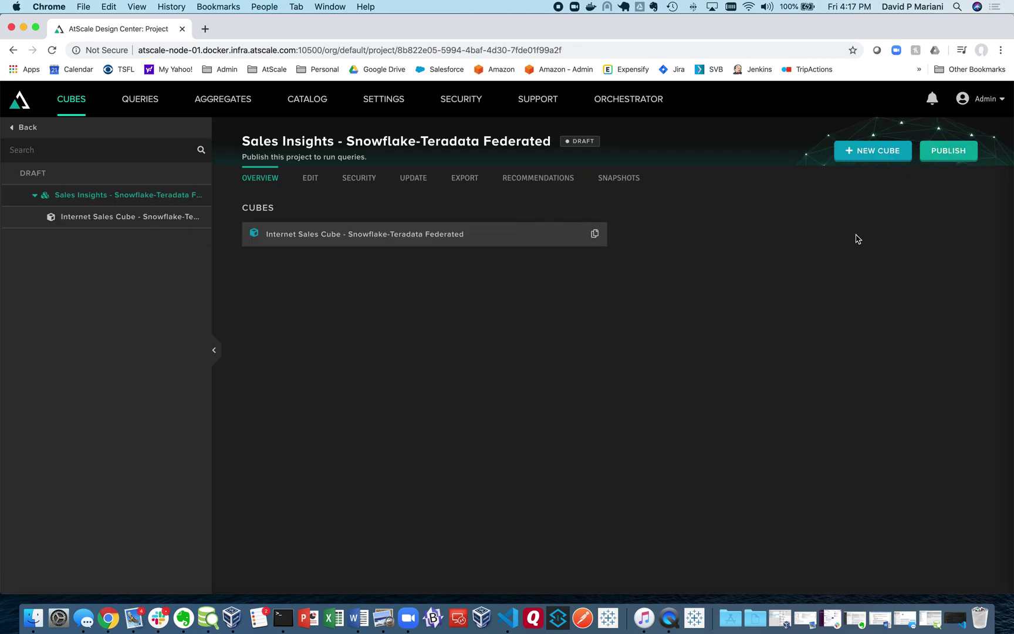
click(949, 156)
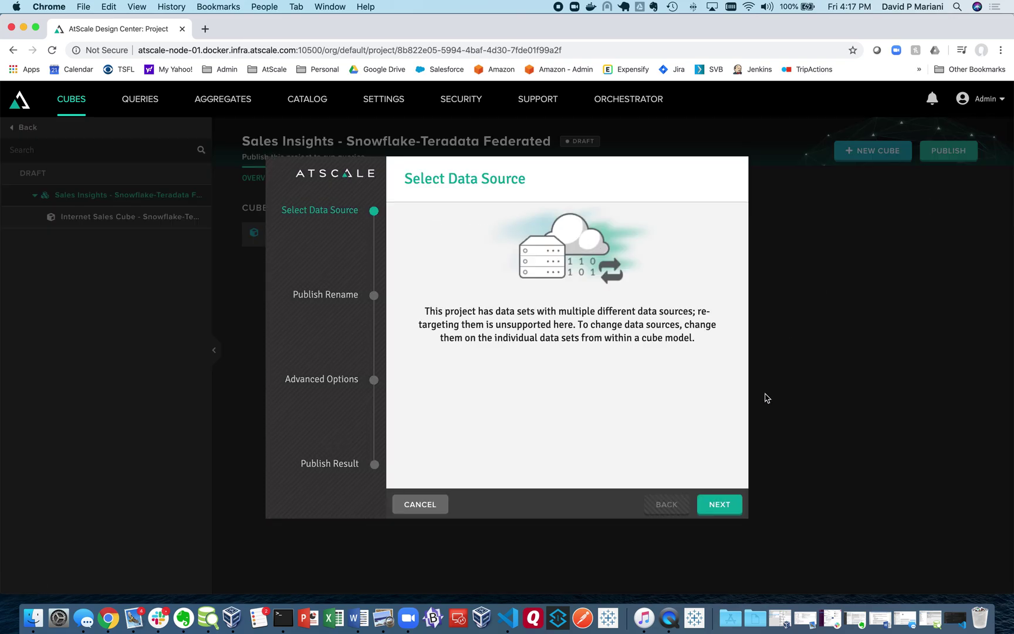
click(722, 504)
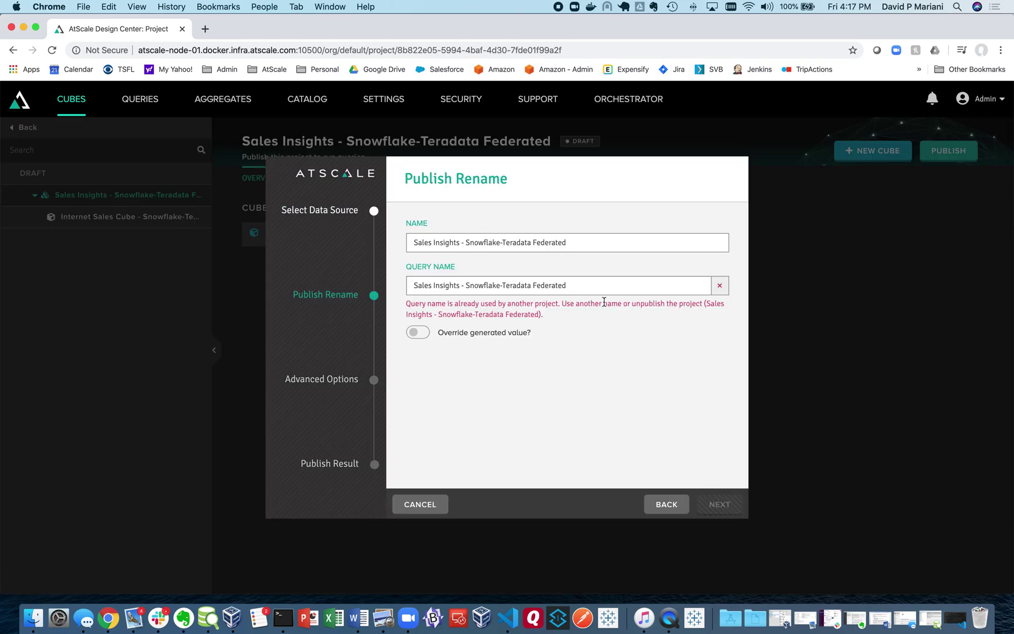
click(418, 332)
text(2)
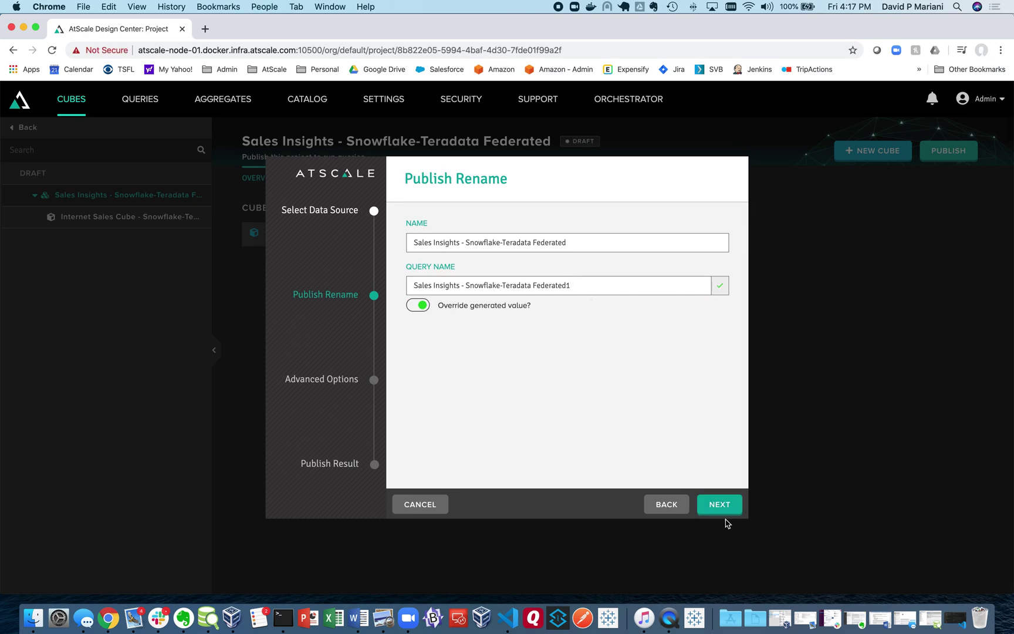
click(719, 506)
click(717, 508)
click(716, 508)
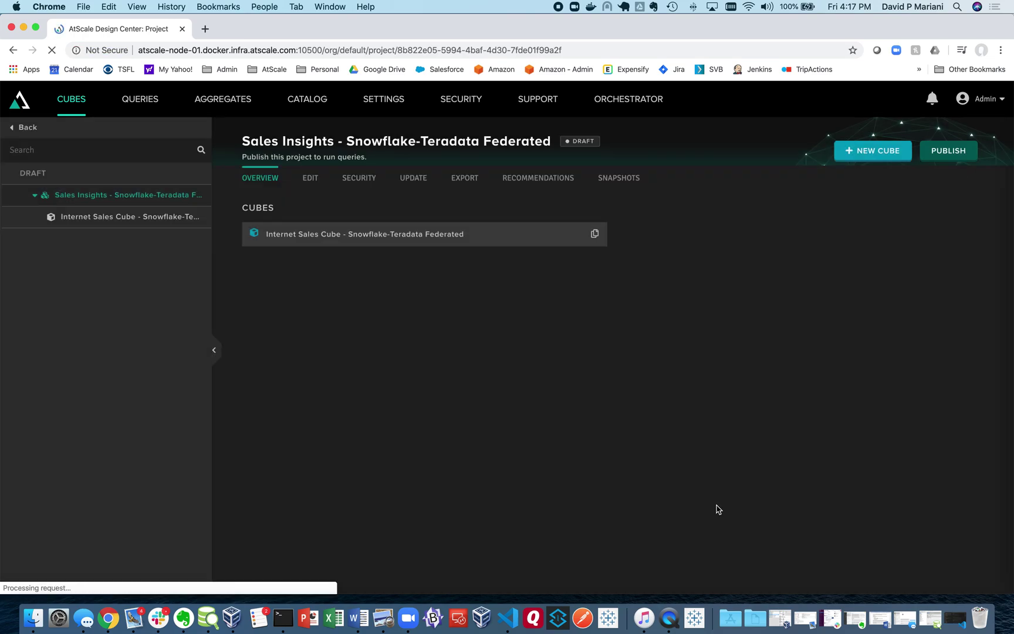
click(34, 260)
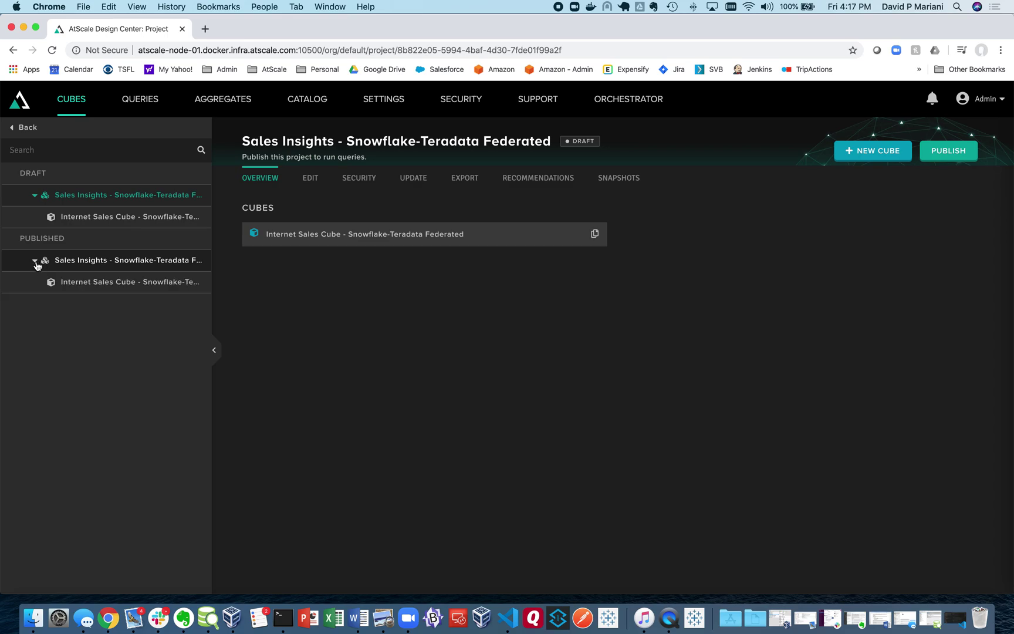
Step: Download the Tableau TDS file from the published Internet Sales Cube's connection options
click(109, 287)
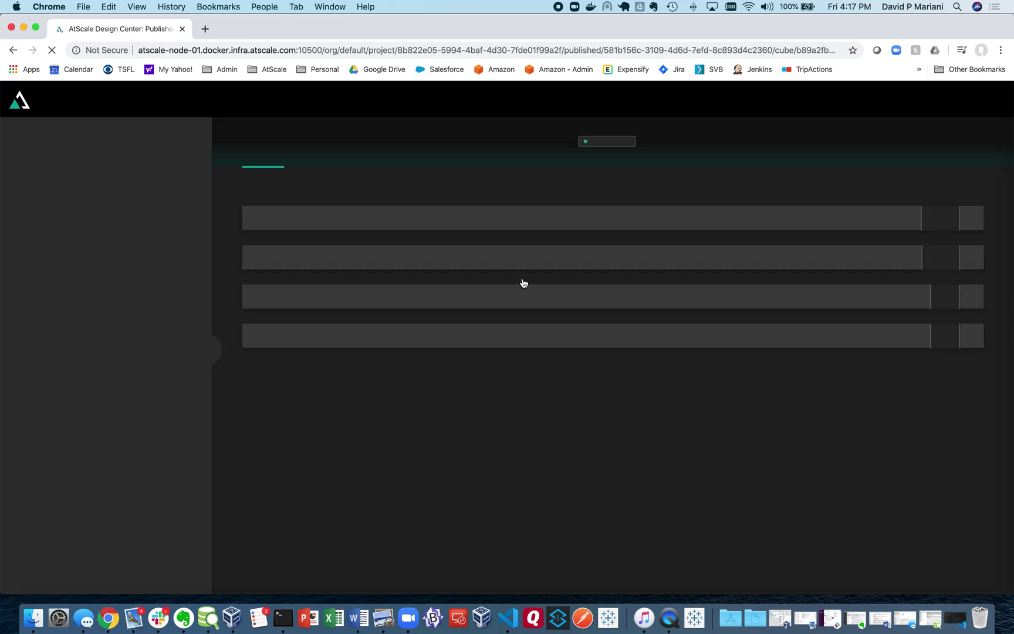
click(367, 183)
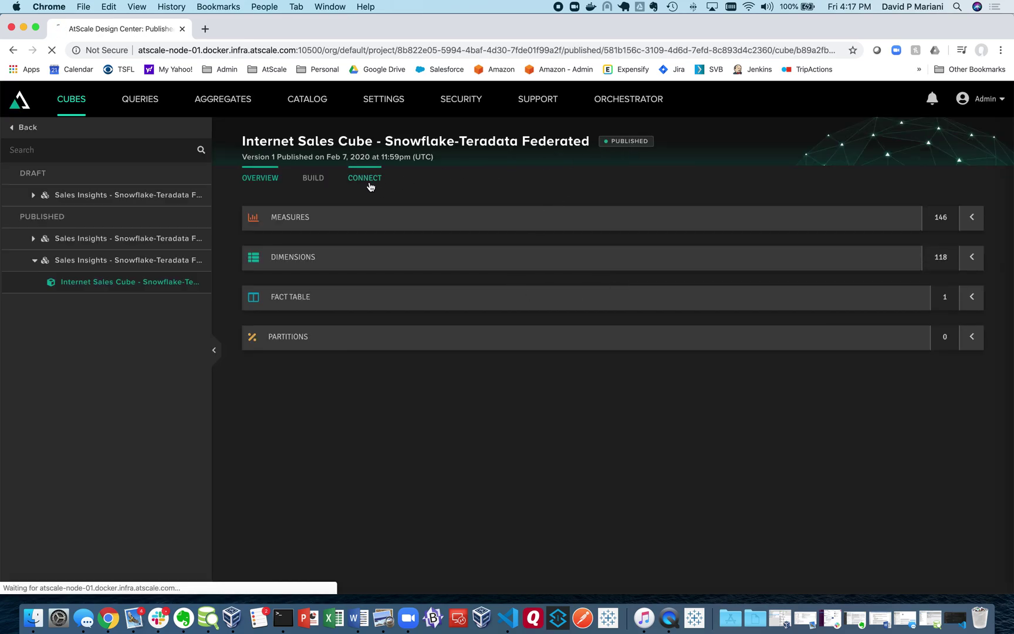
click(344, 478)
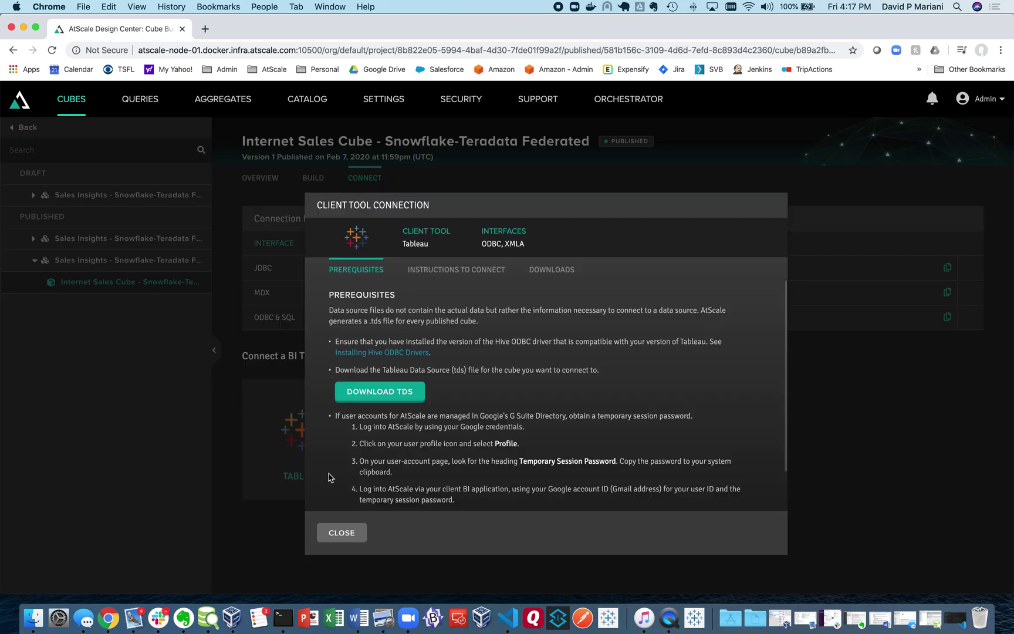
click(411, 398)
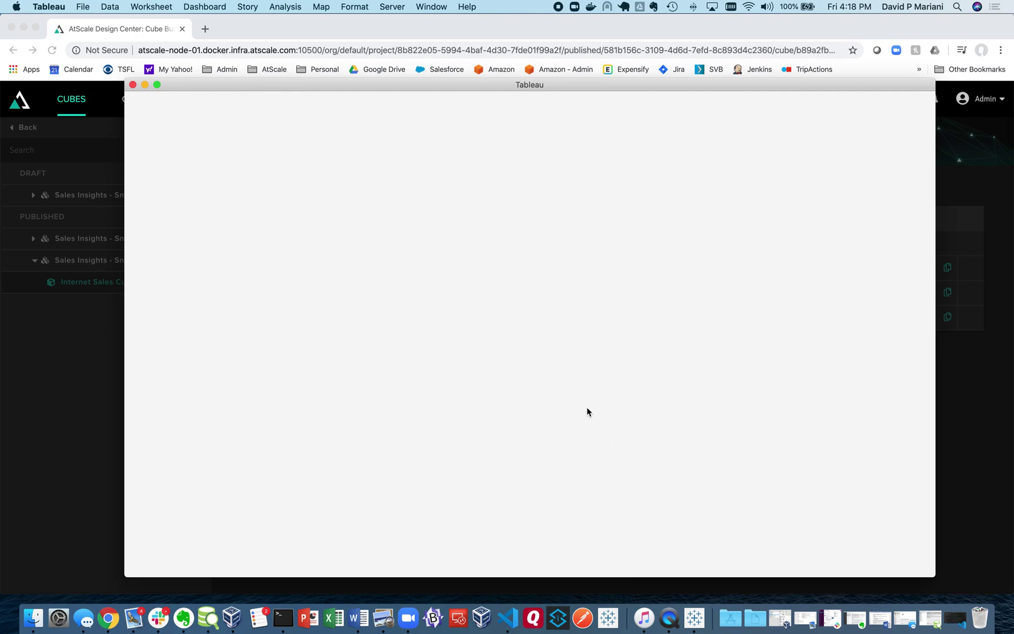
Step: Finish the admin username and password sign-in so Book1 connects to Internet Sales Cube
text(in)
key(Tab)
text(admin)
key(Return)
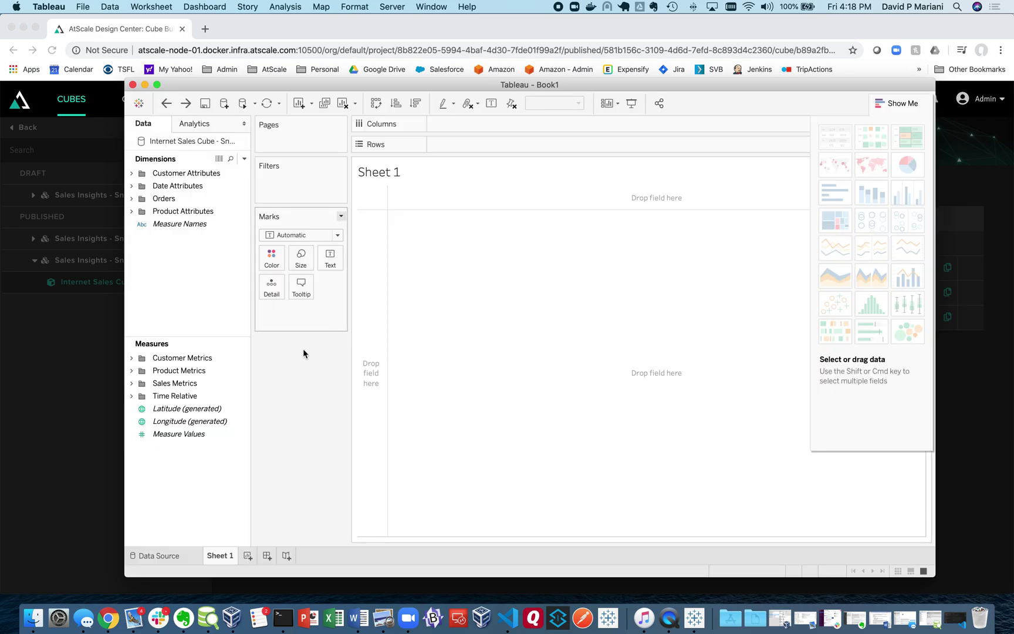
Step: Chart SUM(Order Quantity) by Geography City Country across all six countries, then bring up Finder
click(128, 384)
click(201, 421)
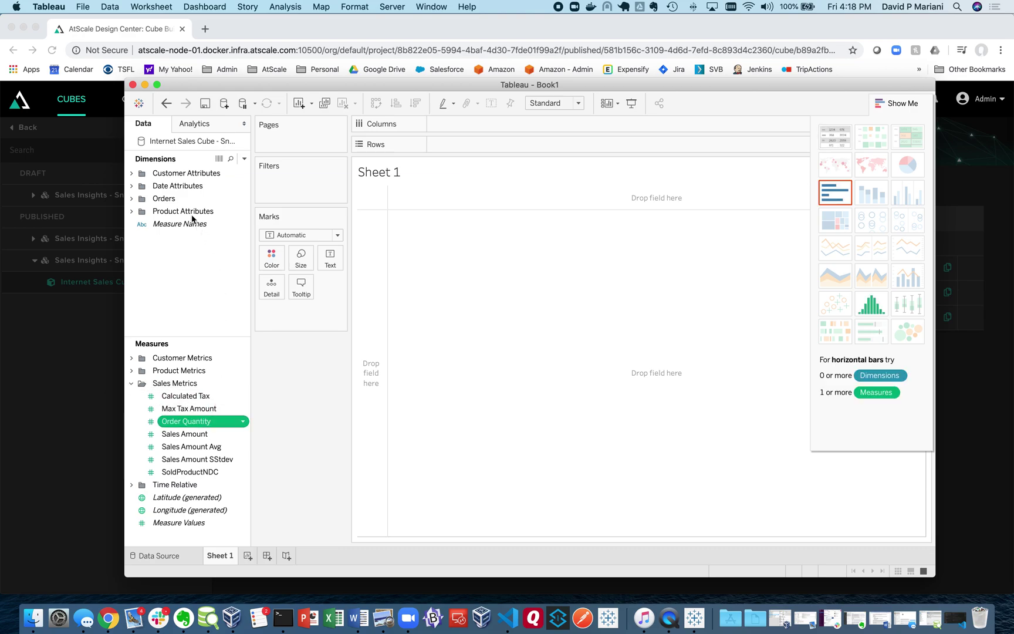
click(130, 173)
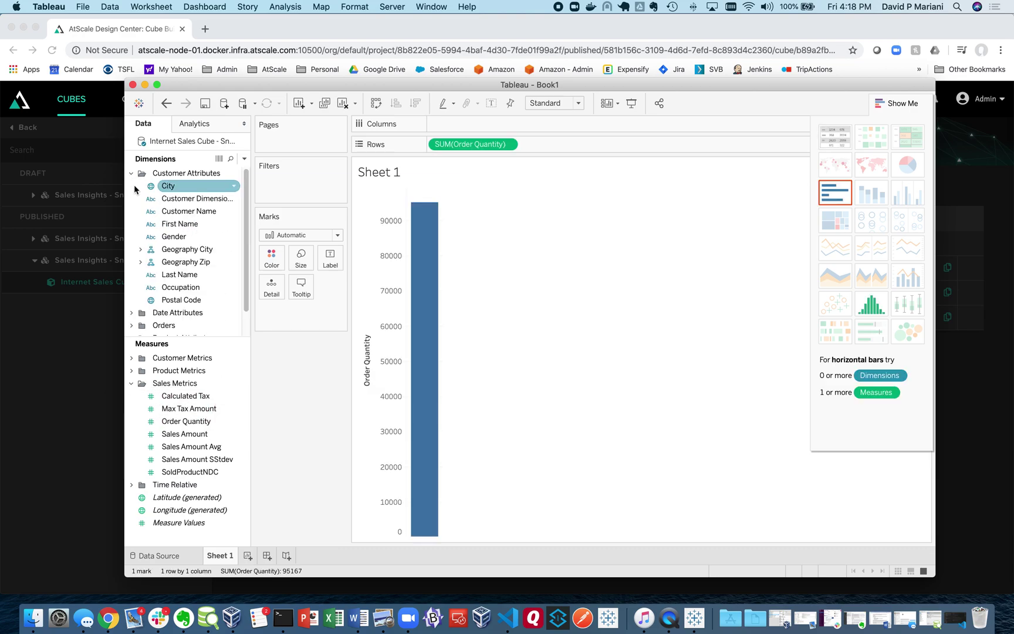
click(141, 250)
click(188, 266)
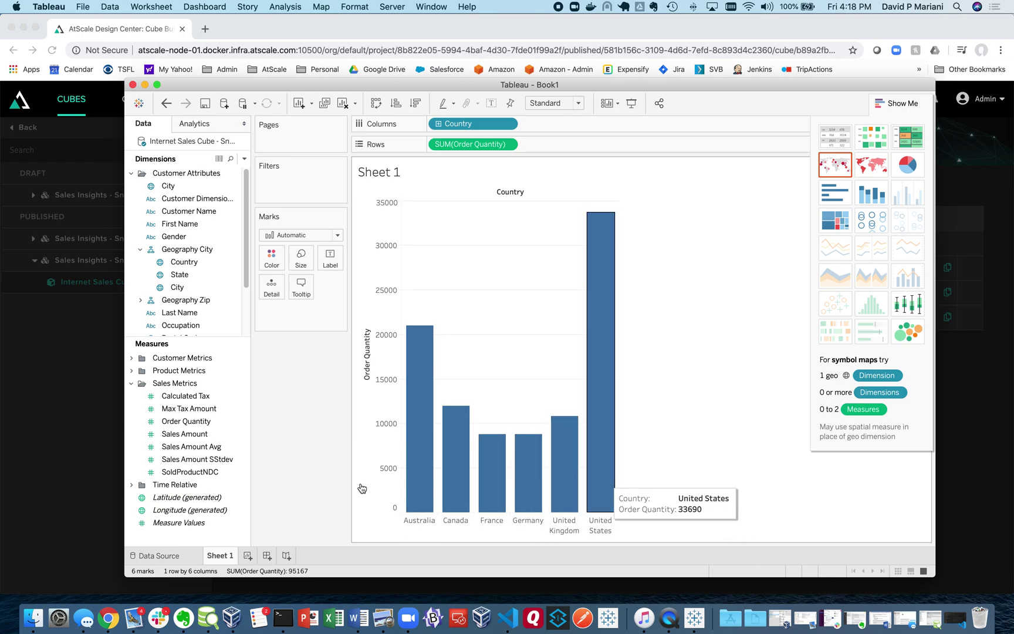
click(33, 618)
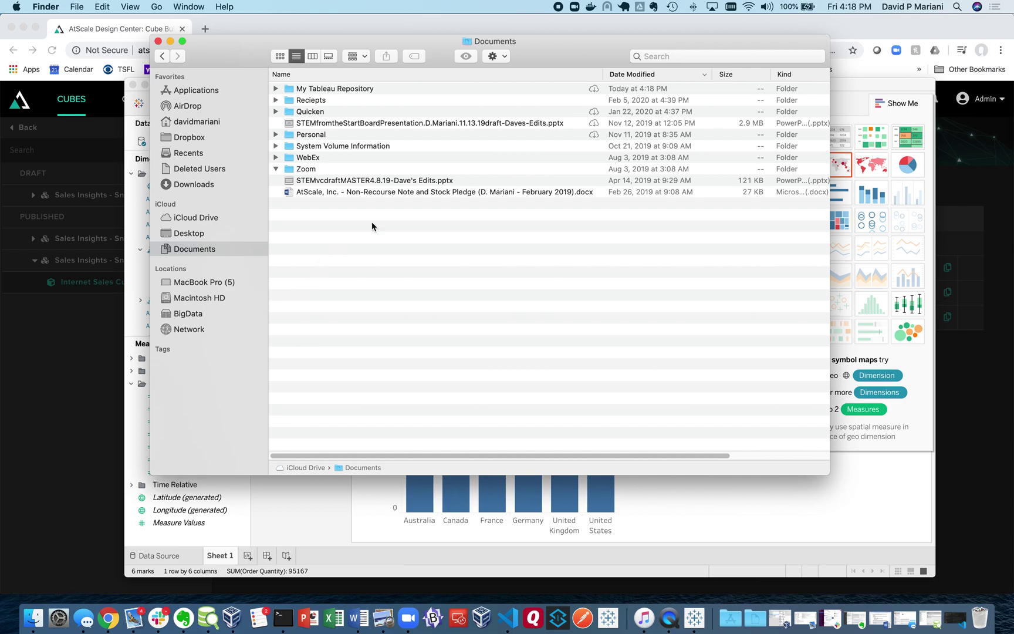
Step: Open Internet Sales Cube - Snowflake-Teradata Federated.tds from the Downloads folder
click(188, 185)
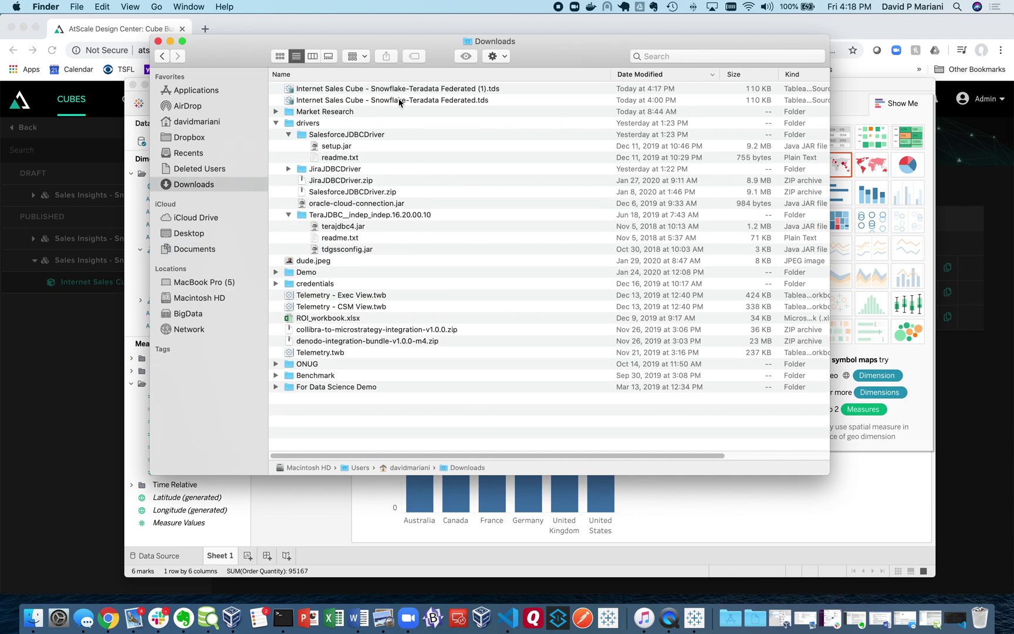
double_click(399, 103)
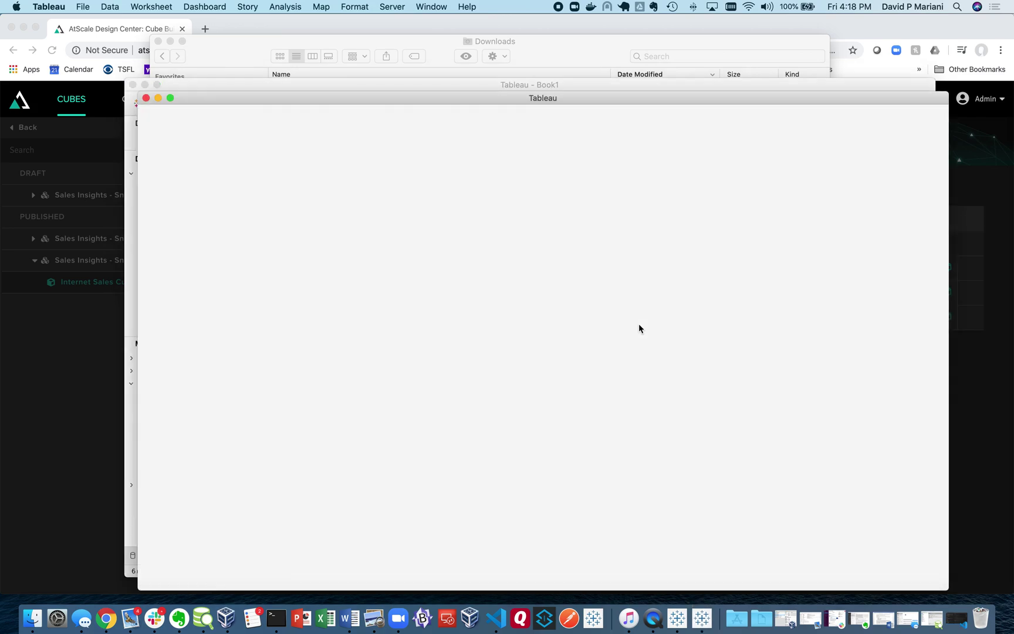
Step: Sign in to the data source as user_b_docker with that user's password
text(u)
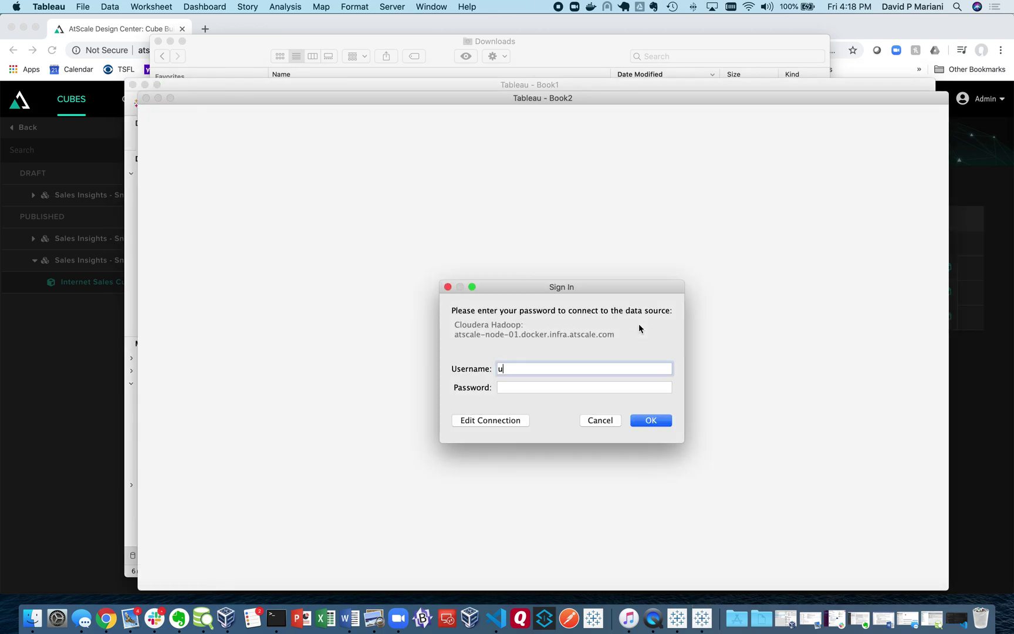
text(ser_b_docke)
text(r)
key(Tab)
text(•••••••)
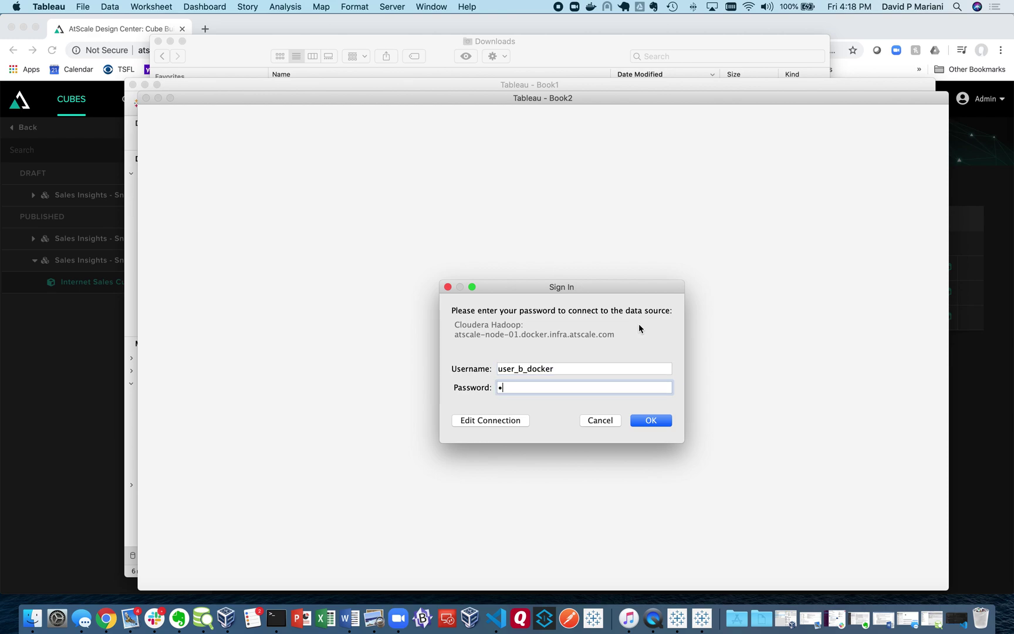
text(••)
click(656, 420)
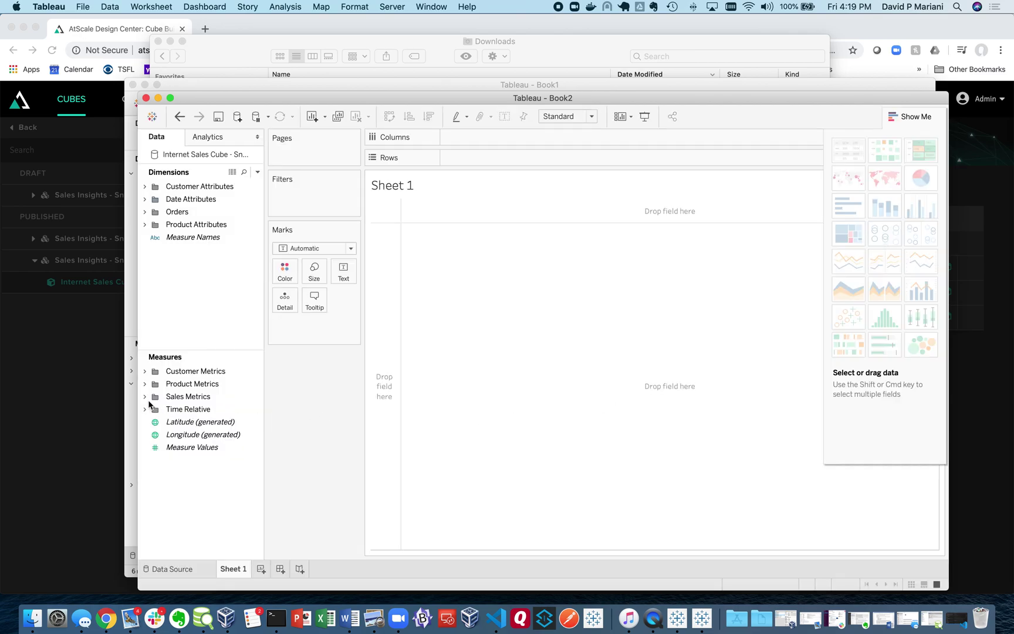
Step: Chart SUM(Order Quantity) by Country in Book2, showing only Canada and United States bars
click(146, 398)
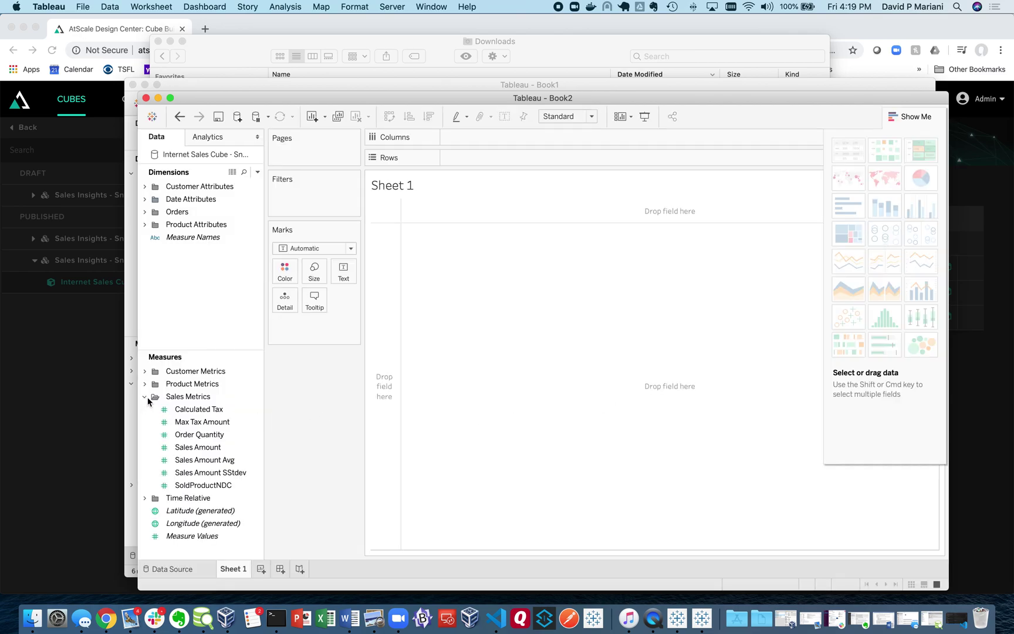
click(209, 436)
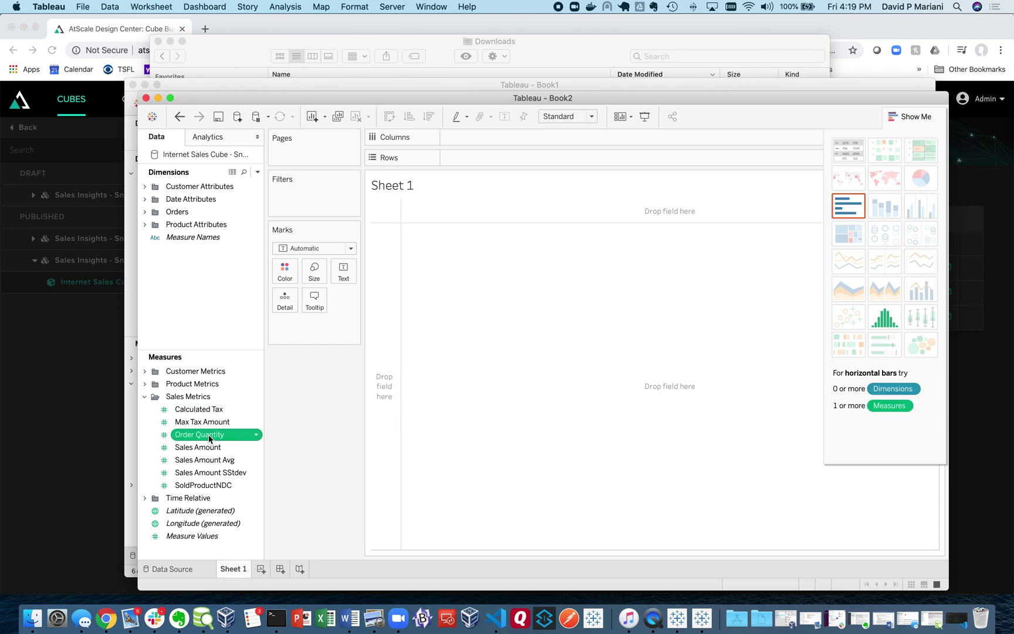
double_click(209, 437)
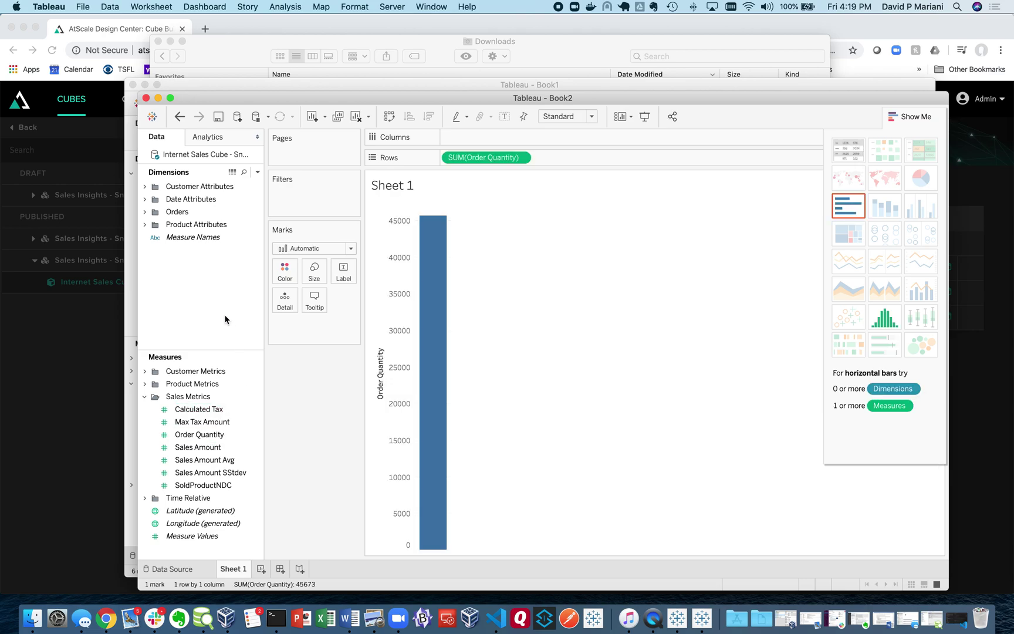
click(145, 186)
click(197, 250)
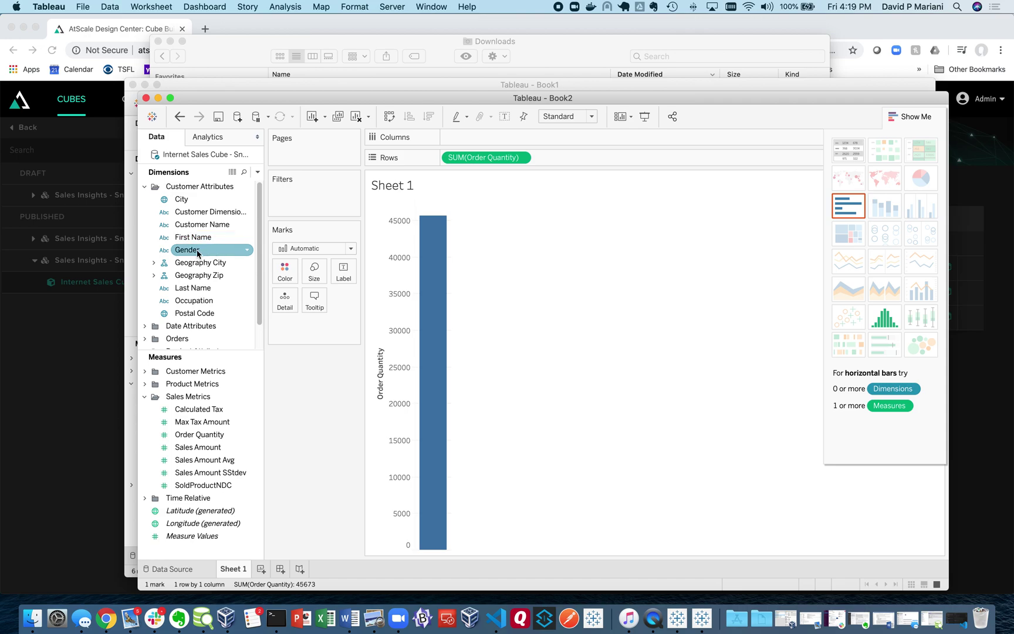
click(154, 262)
click(198, 275)
drag(198, 275, 615, 413)
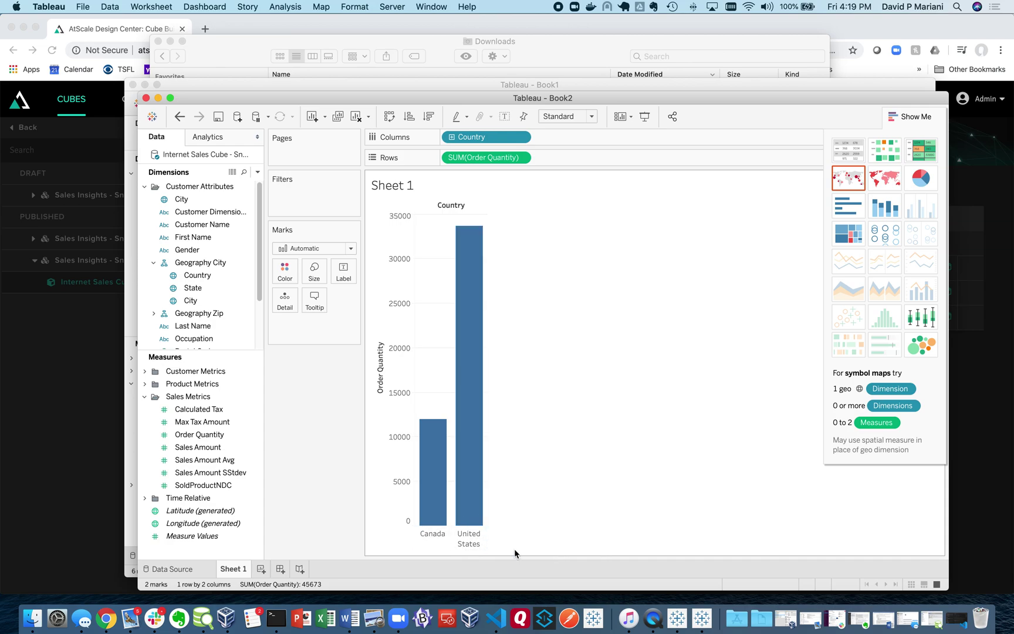
Step: Close the connection dialog and filter the query log to User-type queries
click(47, 408)
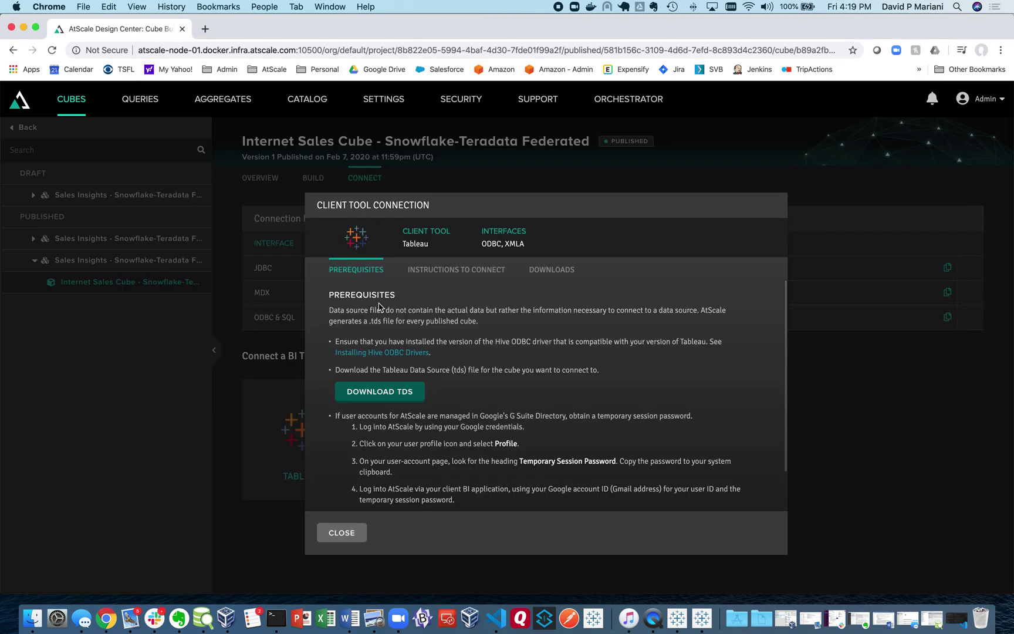
click(342, 533)
click(152, 104)
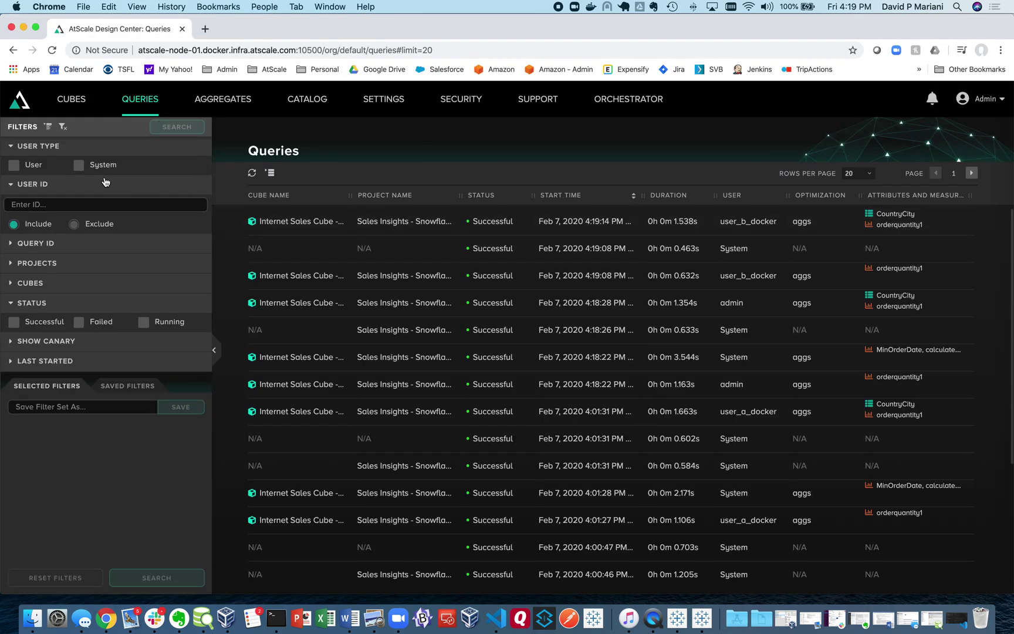
click(14, 165)
click(177, 127)
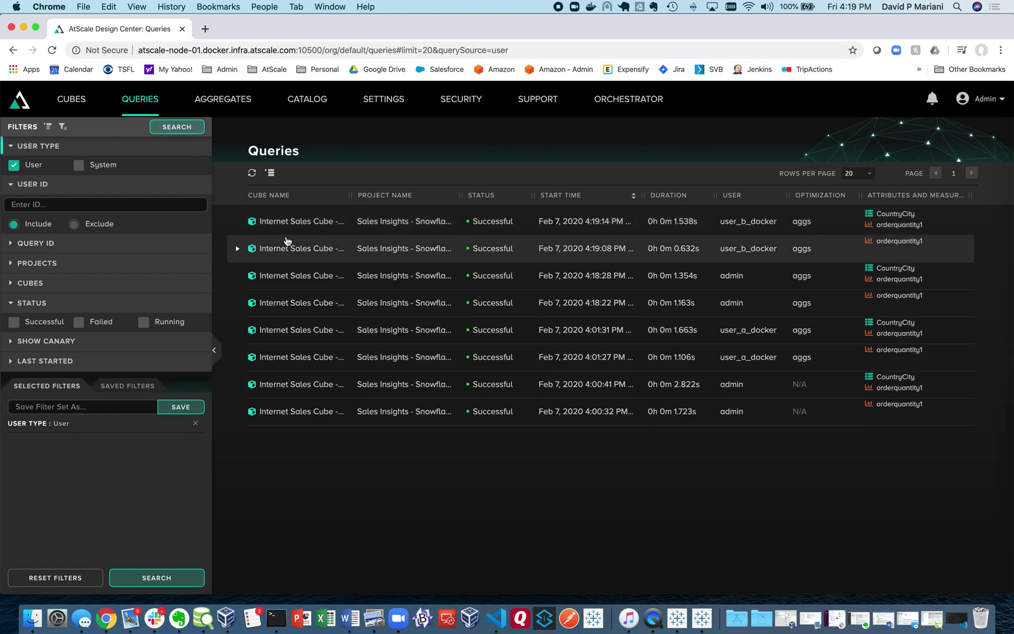
Step: Expand the newest query to read its Snowflake SQL joining COUNTRY_USER_MAP by username
click(239, 221)
scroll(540, 374, down, 5)
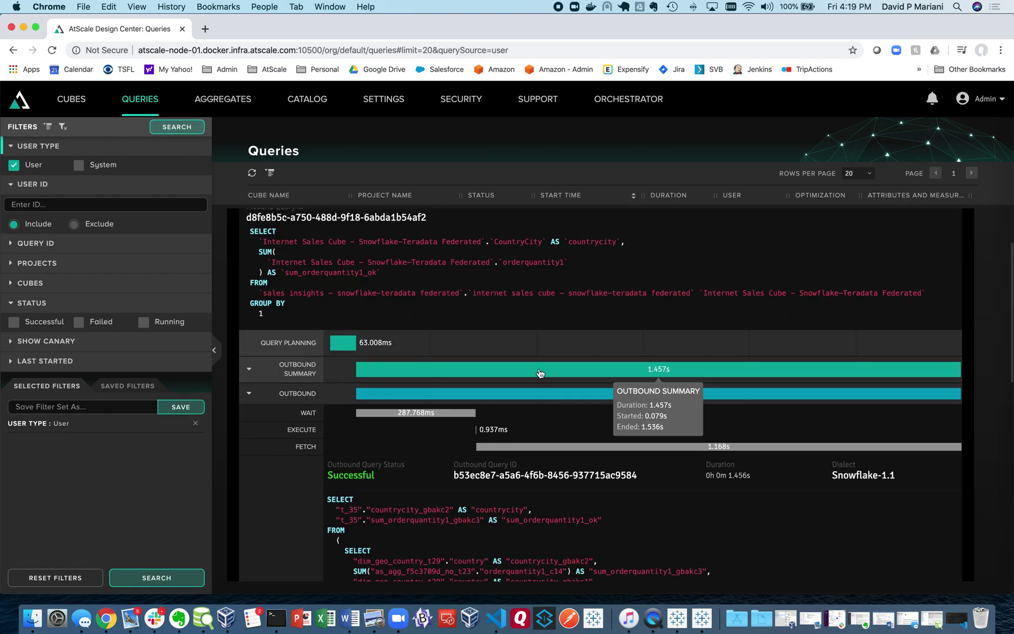
scroll(575, 393, down, 4)
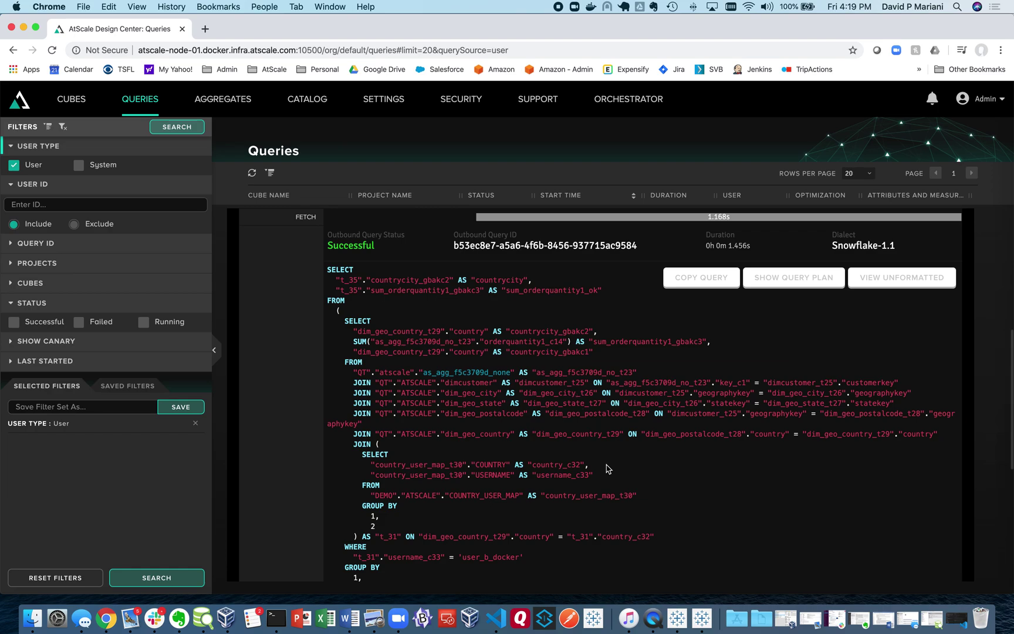
scroll(608, 468, down, 2)
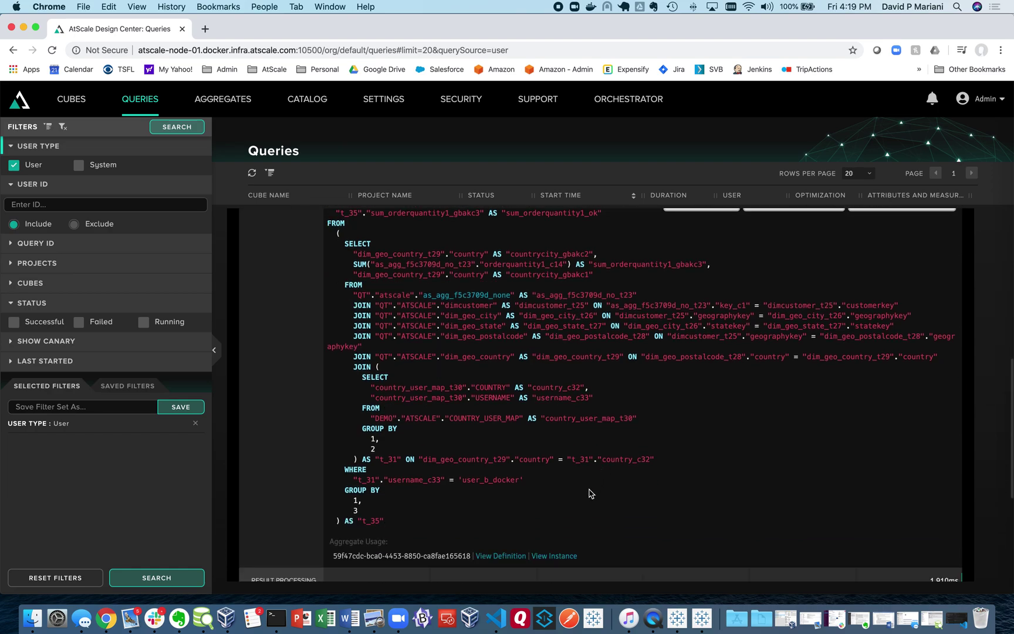
Step: Select the WHERE filter on the COUNTRY_USER_MAP username, then start a new QuickTime screen recording
drag(523, 479, 340, 479)
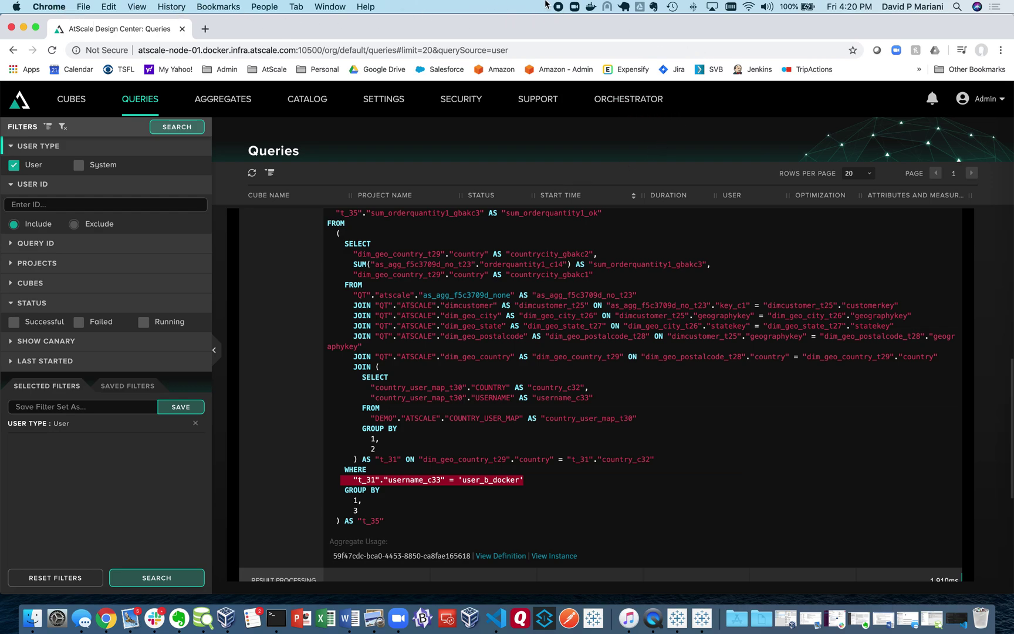
click(653, 618)
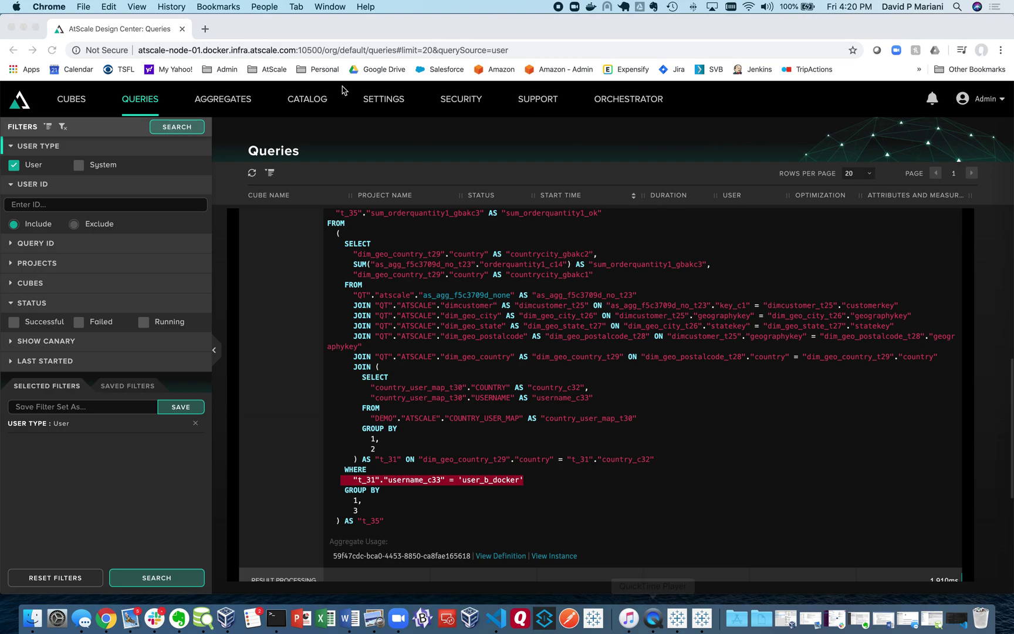
click(125, 7)
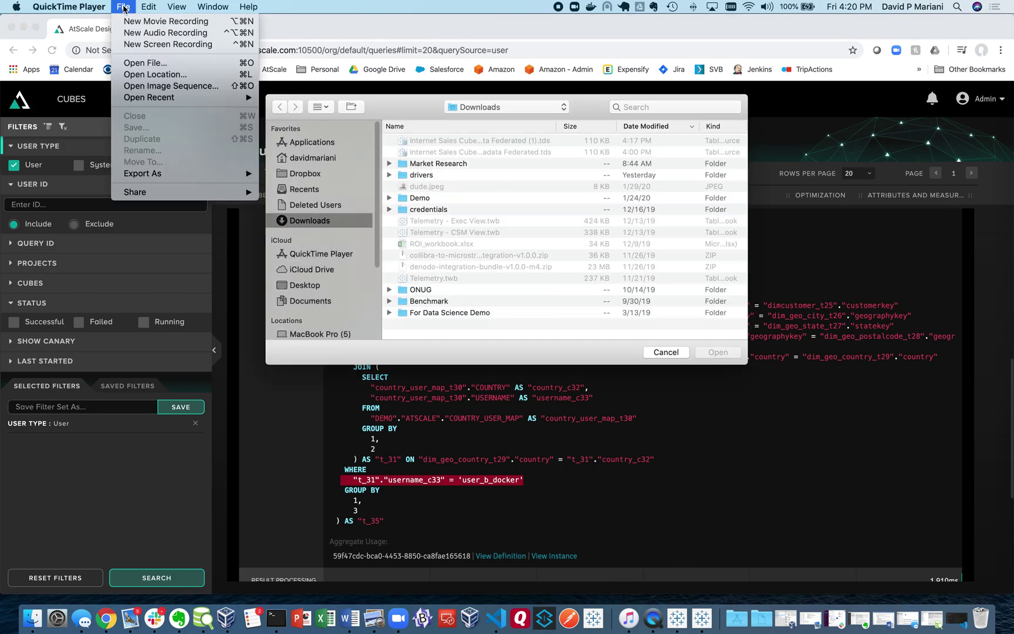
click(158, 45)
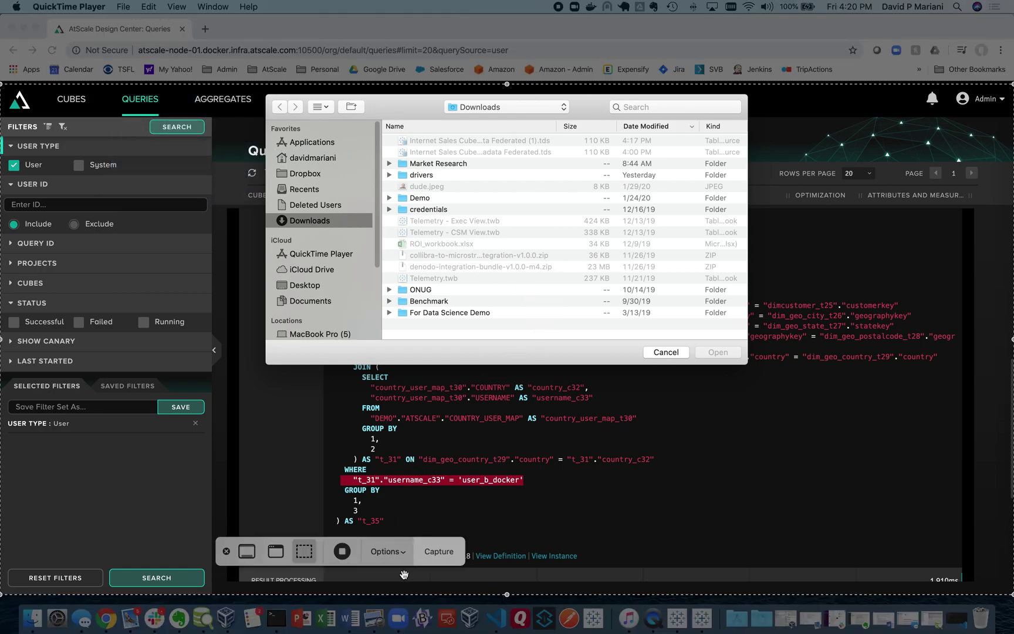